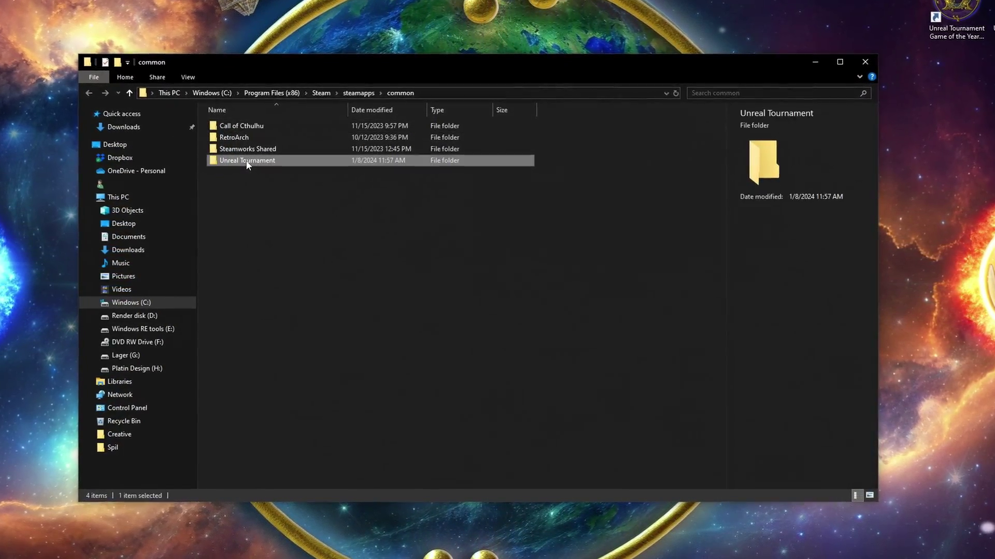
# Open the Unreal Tournament folder in steamapps\common, then its System folder
pyautogui.doubleClick(247, 162)
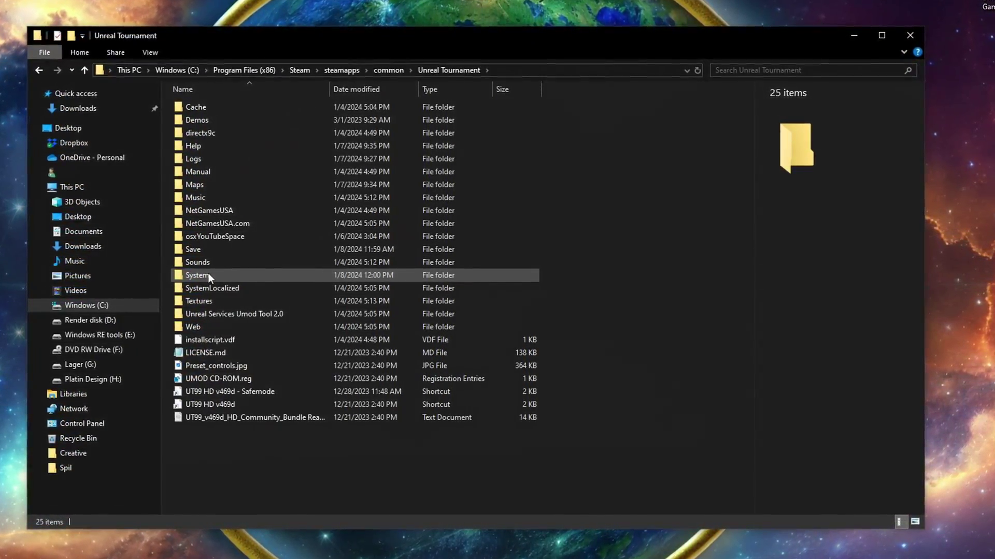
pyautogui.click(214, 273)
pyautogui.doubleClick(204, 275)
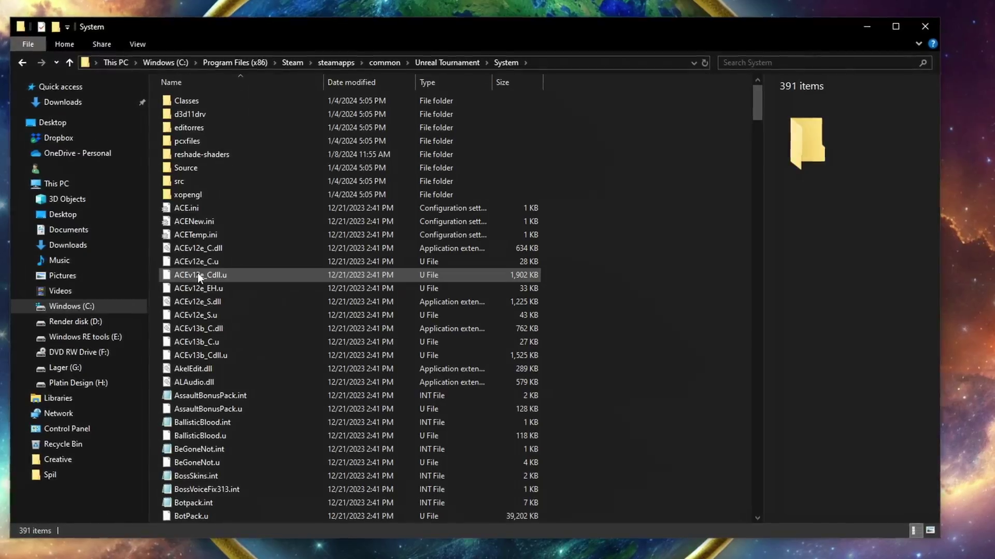
# Run Setup.exe from the System folder and dismiss the 'Uninstaller failed to launch' error
pyautogui.click(193, 275)
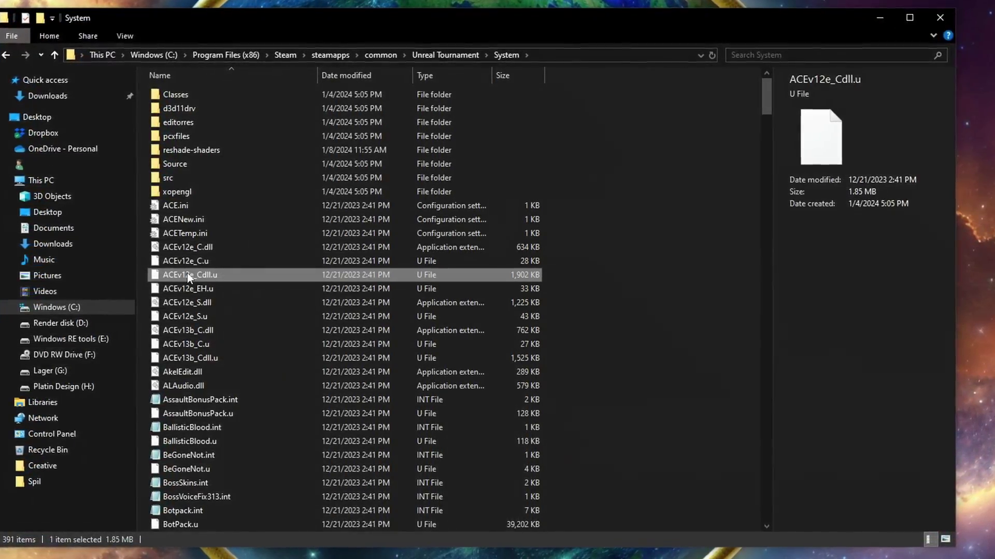
pyautogui.write('server')
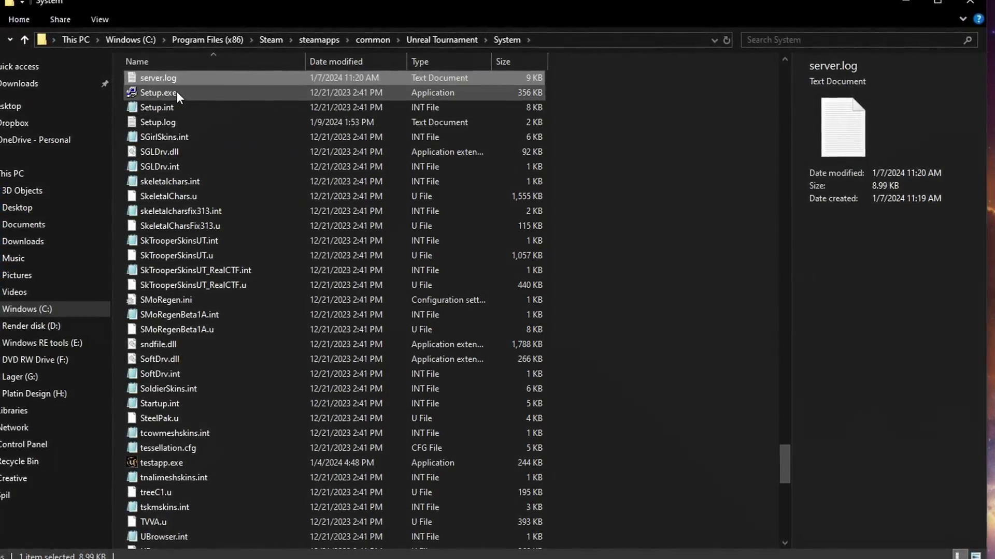
pyautogui.click(174, 94)
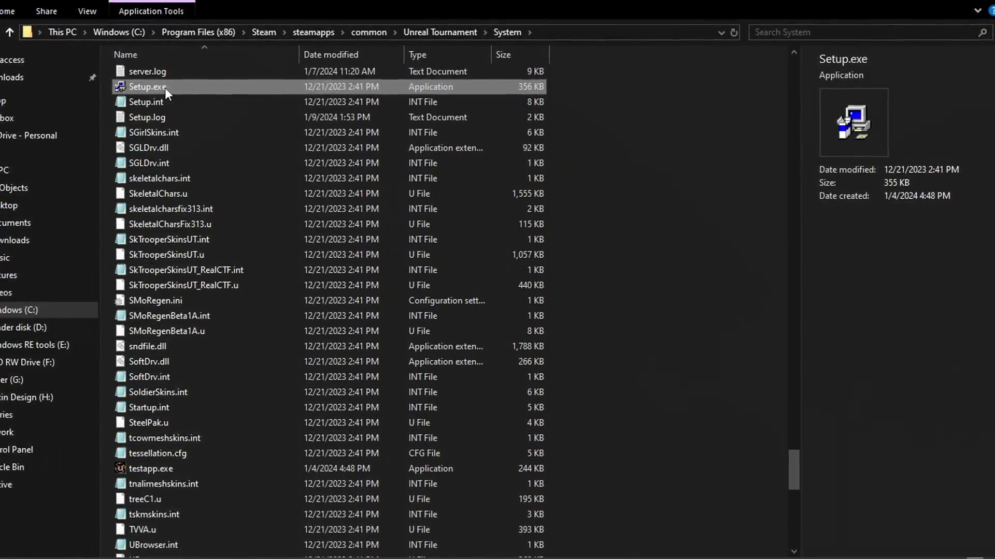
pyautogui.doubleClick(150, 84)
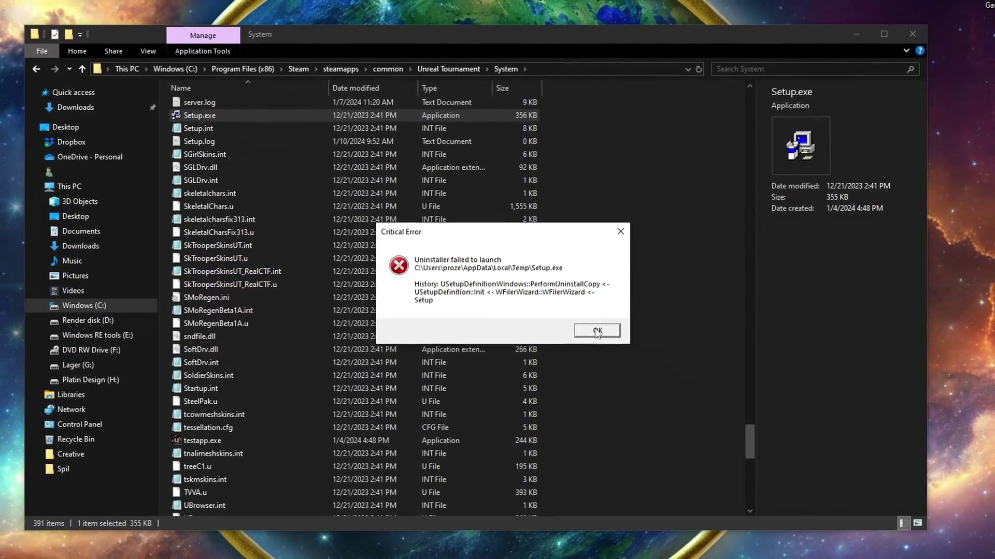
pyautogui.click(600, 332)
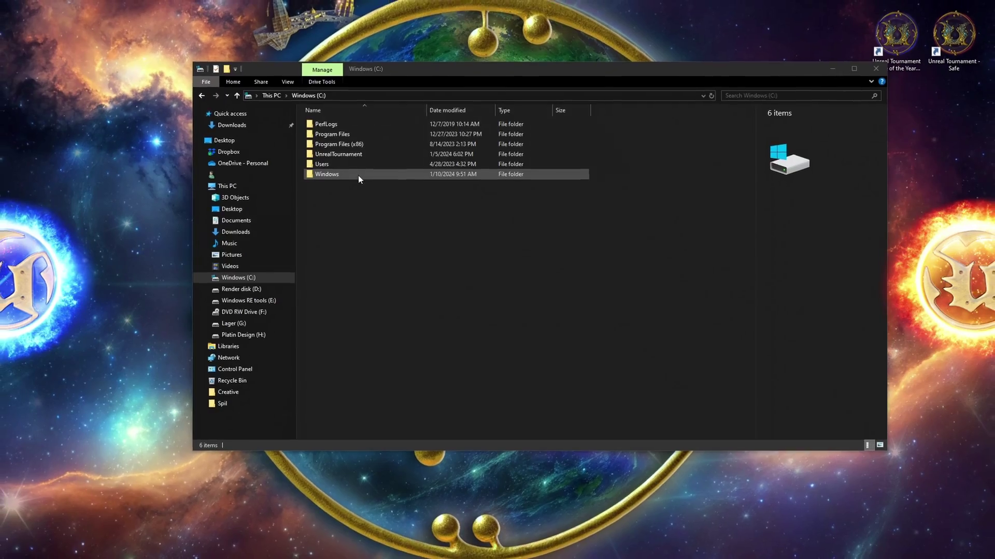
# Go to the user's AppData\Local\Temp folder and place its window beside the System folder window
pyautogui.doubleClick(326, 161)
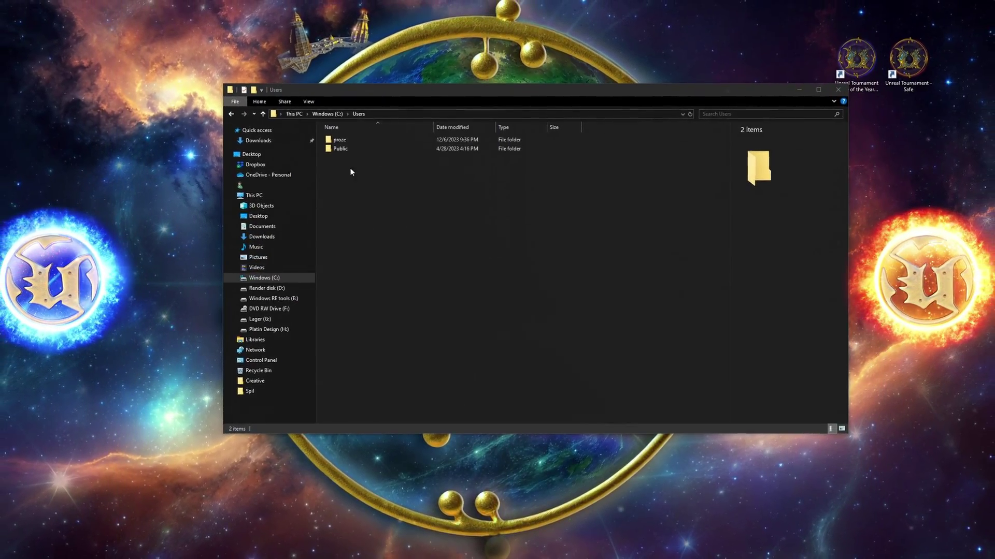
pyautogui.doubleClick(348, 136)
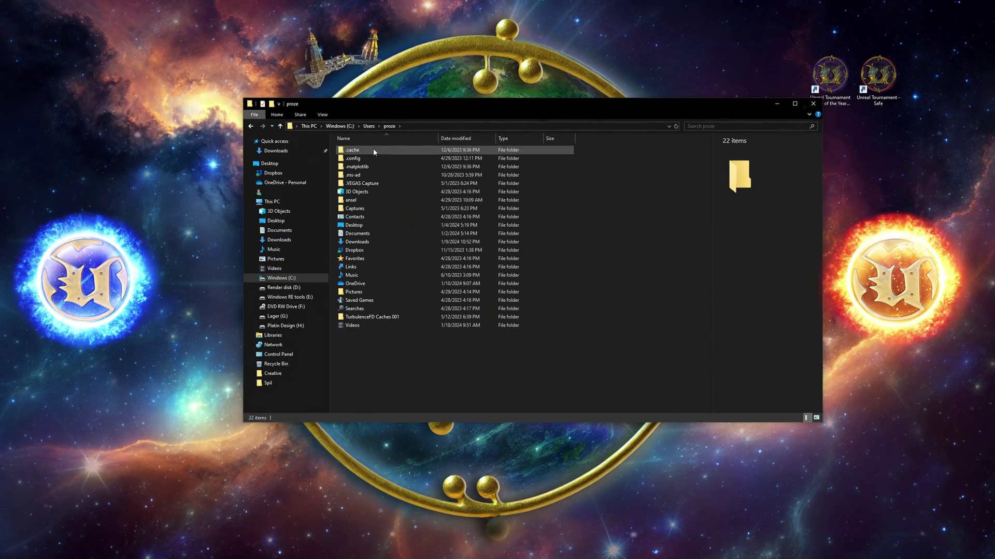
pyautogui.click(442, 125)
pyautogui.click(442, 125)
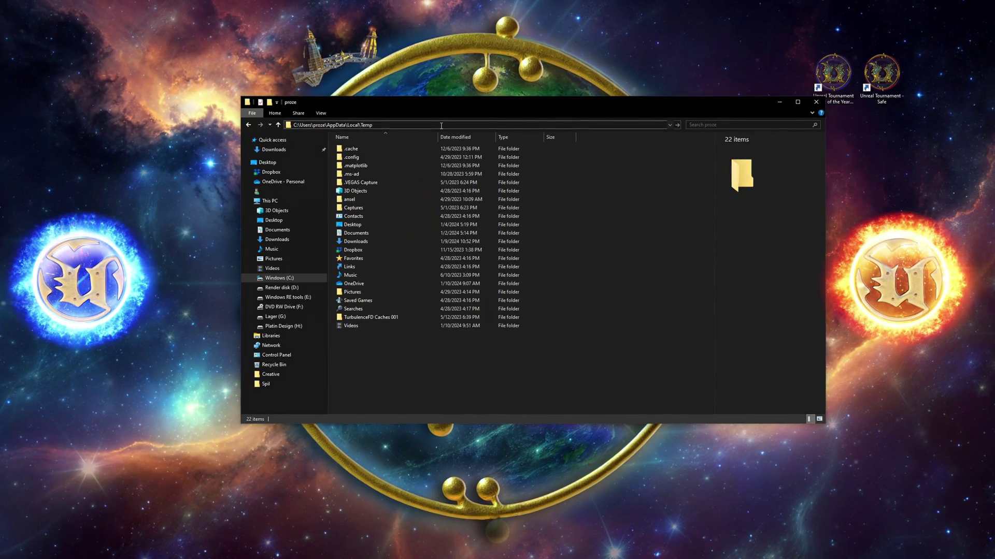
pyautogui.press('Return')
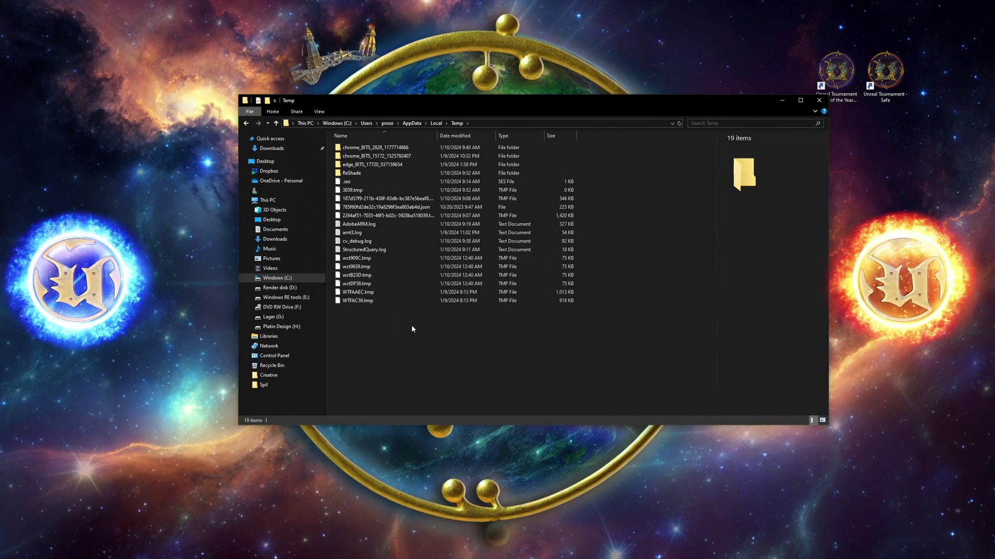
pyautogui.moveTo(669, 102); pyautogui.dragTo(597, 114)
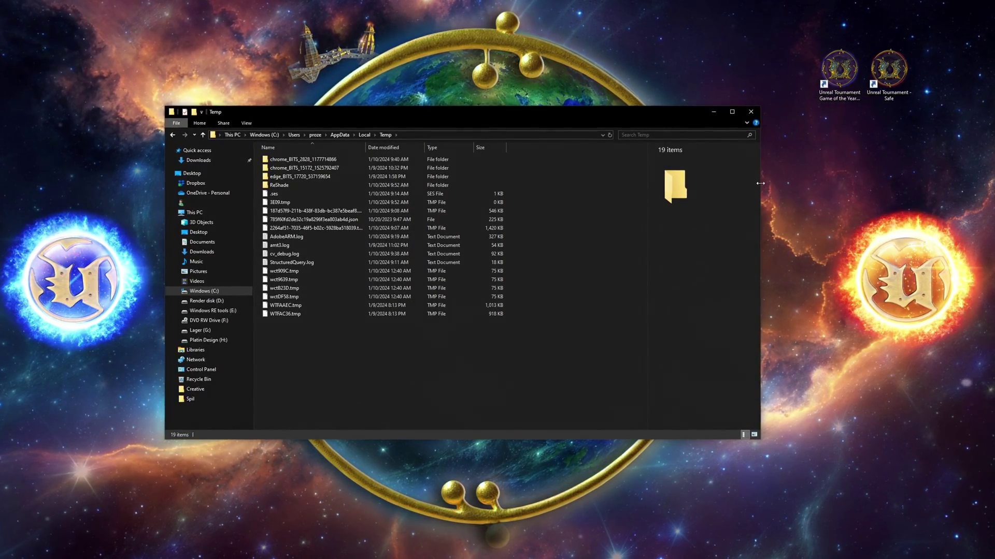
pyautogui.moveTo(759, 182); pyautogui.dragTo(670, 191)
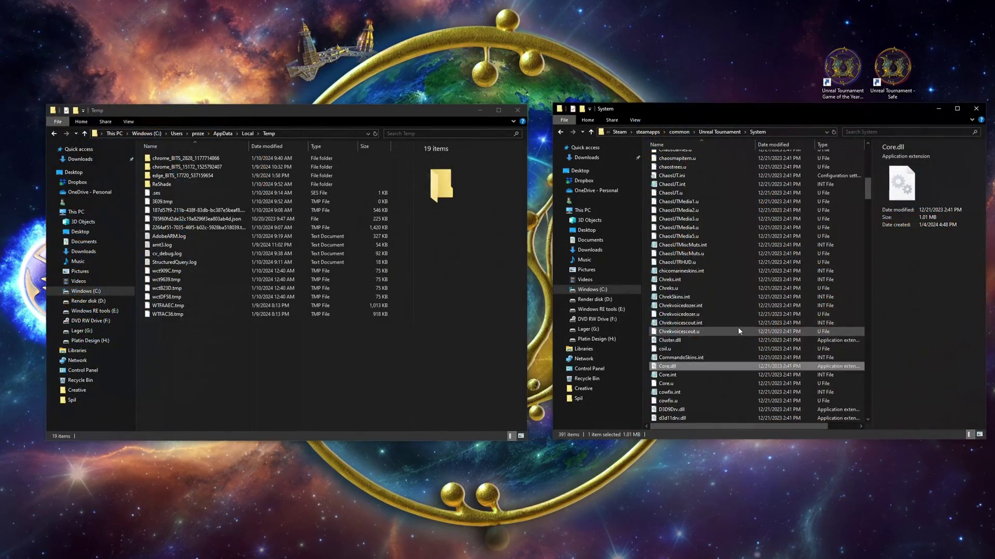
# Select the seven setup files: Core.dll, Core.int, Manifest.ini, Setup.exe, Setup.int, Window.dll, Window.int
pyautogui.keyDown('ctrl'); pyautogui.click(676, 350); pyautogui.keyUp('ctrl')
pyautogui.scroll(-20, 694, 349)
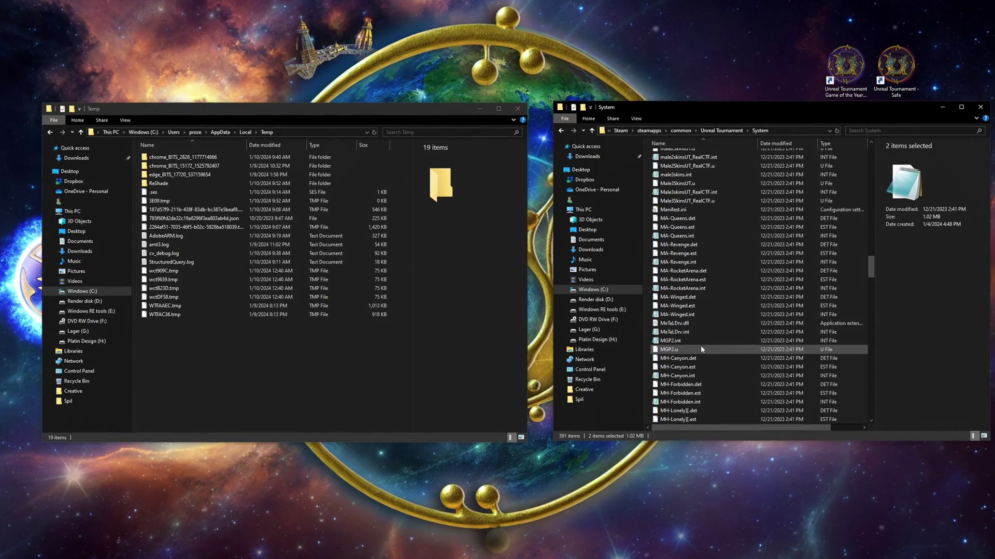
pyautogui.scroll(2, 700, 349)
pyautogui.keyDown('ctrl'); pyautogui.click(679, 259); pyautogui.keyUp('ctrl')
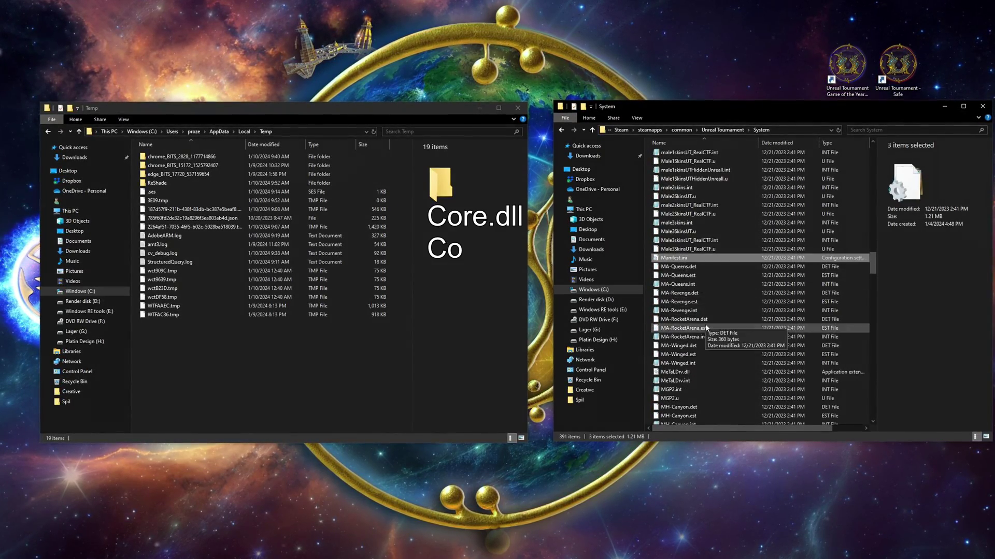
pyautogui.scroll(-20, 707, 326)
pyautogui.keyDown('ctrl'); pyautogui.click(686, 263); pyautogui.keyUp('ctrl')
pyautogui.keyDown('ctrl'); pyautogui.click(711, 273); pyautogui.keyUp('ctrl')
pyautogui.scroll(-15, 751, 311)
pyautogui.scroll(-2, 780, 344)
pyautogui.keyDown('ctrl'); pyautogui.click(694, 373); pyautogui.keyUp('ctrl')
pyautogui.keyDown('ctrl'); pyautogui.click(703, 383); pyautogui.keyUp('ctrl')
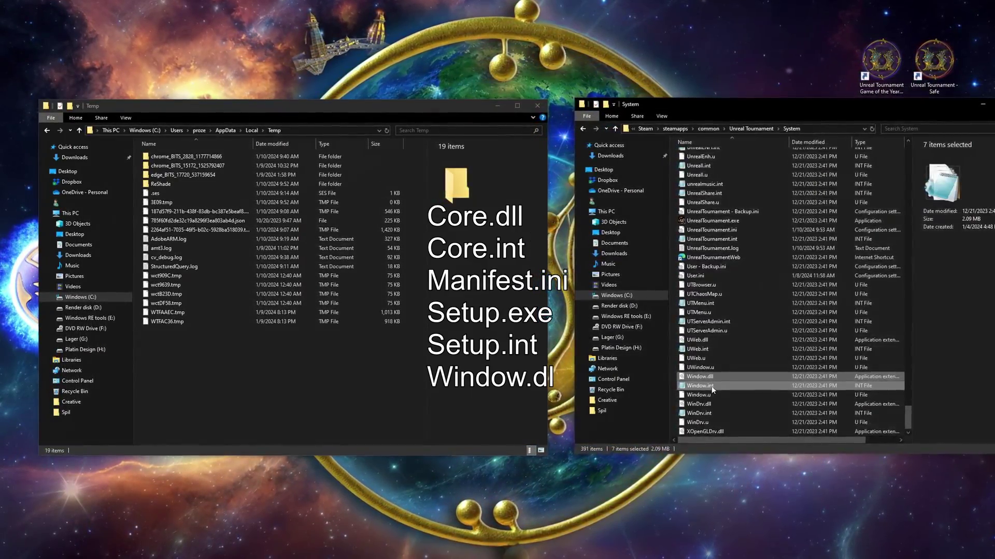
# Copy the seven selected setup files into the Temp folder
pyautogui.rightClick(712, 390)
pyautogui.click(735, 511)
pyautogui.rightClick(162, 360)
pyautogui.click(219, 403)
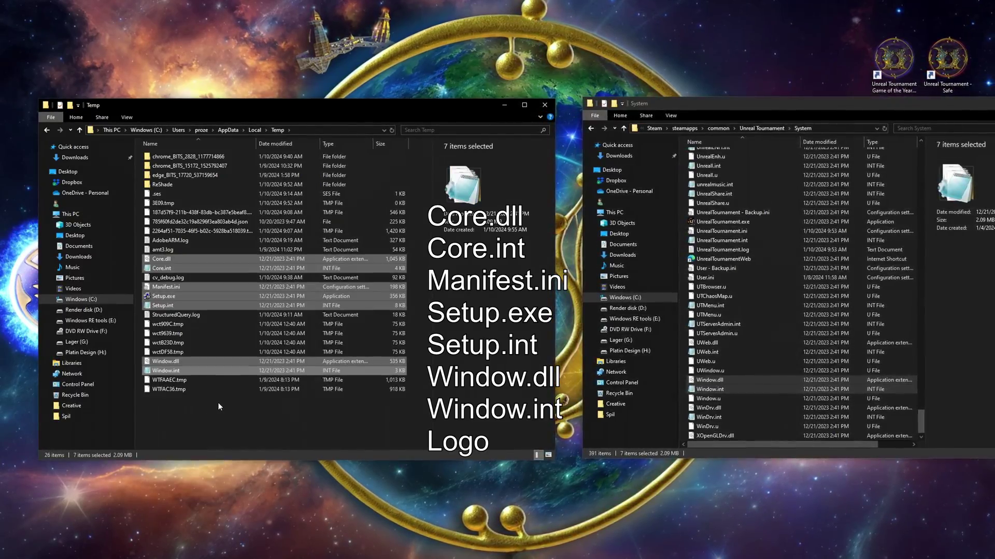
pyautogui.click(219, 403)
# Copy Logo.bmp from the game's Help folder into Temp, then select Manifest.ini
pyautogui.click(765, 128)
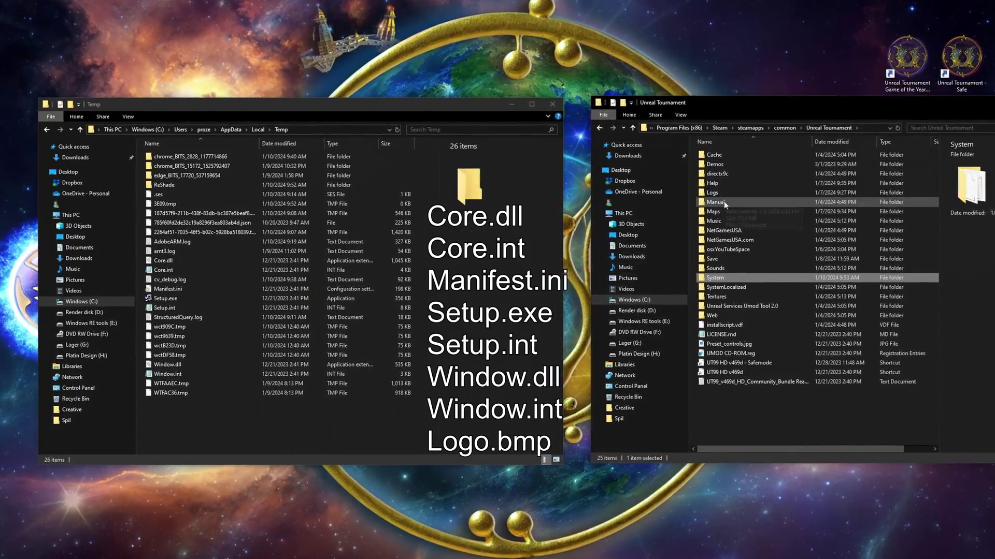
pyautogui.doubleClick(711, 183)
pyautogui.click(717, 354)
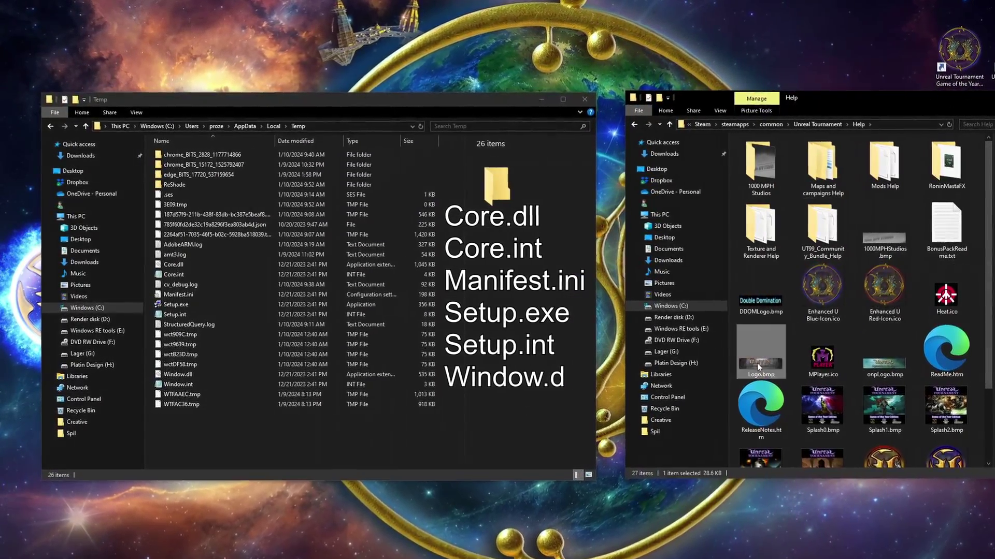
pyautogui.rightClick(760, 363)
pyautogui.click(684, 267)
pyautogui.rightClick(185, 433)
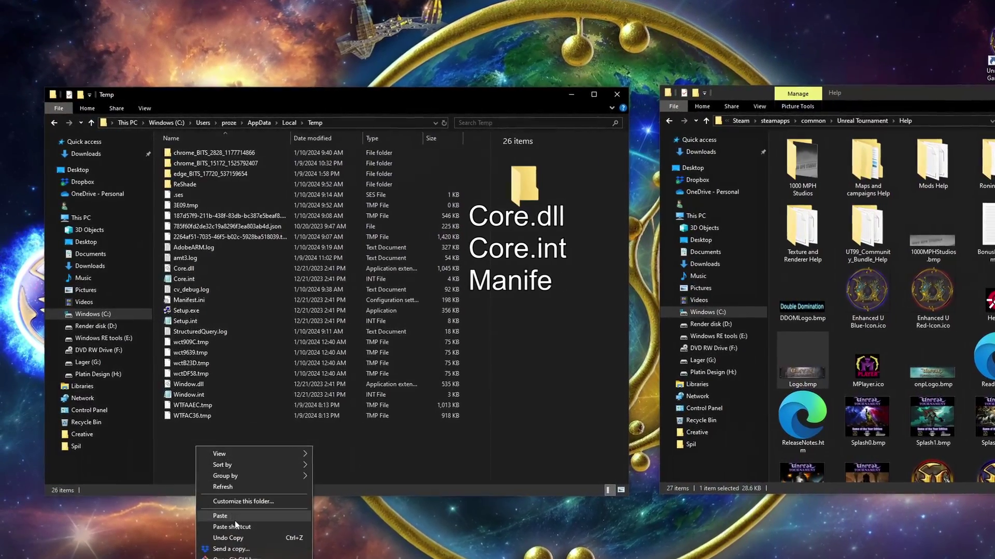
pyautogui.click(232, 517)
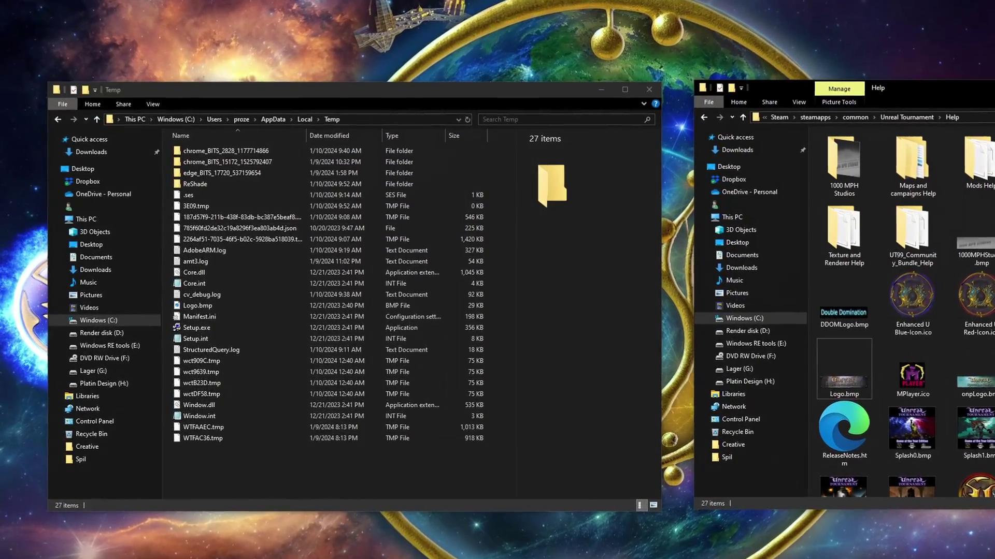
pyautogui.click(199, 317)
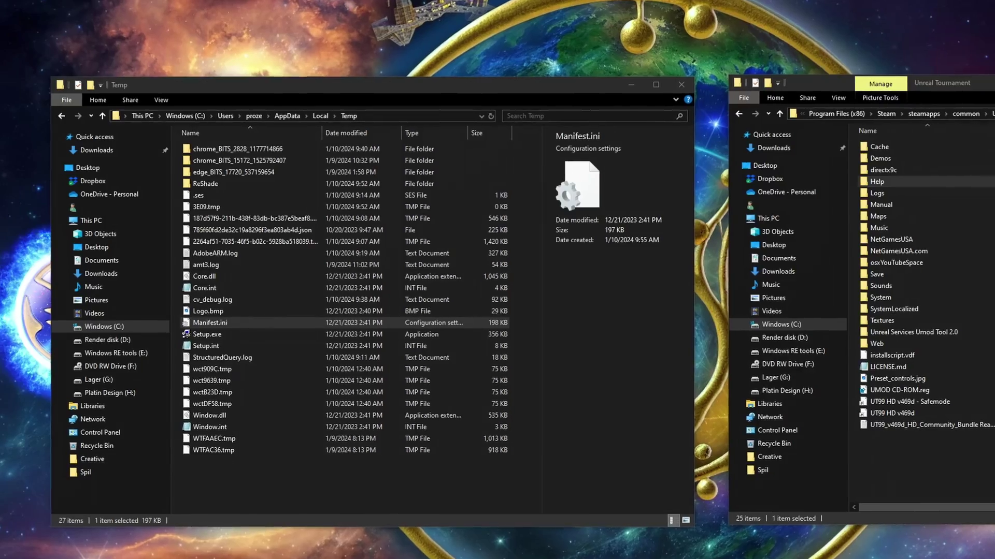
# Open Manifest.ini in Notepad and paste the SrcPath-to-CommonStartupPath lines after Group=OldSkool
pyautogui.doubleClick(210, 323)
pyautogui.write('SrcPath=C:\\Users\\*UserName*\\AppData\\Local DestPath=C:\\UnrealTournament\\ RefPath= CdPath=C:\\Users\\*UserName*\\AppData\\Local WinPath=C:\\Windows WinSysPath=C:\\Windows\\system32 DesktopPath=C:\\Users\\*UserName*\\Desktop ProgramsPath=C:\\Users\\*UserName*\\AppData\\Roaming\\Microsoft\\Windows\\Start Menu\\Programs FavoritesPath=C:\\Users\\*UserName*\\Favorites StartupPath=C:\\Users\\*UserName*\\AppData\\Roaming\\Microsoft\\Windows\\Start Menu\\Programs\\Startup CommonProgramsPath=C:\\ProgramData\\Microsoft\\Windows\\Start Menu\\Programs CommonFavoritesPath=C:\\Users\\*UserName*\\Favorites CommonStartupPath=C:\\ProgramData\\Microsoft\\Windows\\Start Menu\\Programs\\Startup')
pyautogui.moveTo(241, 203); pyautogui.dragTo(601, 329)
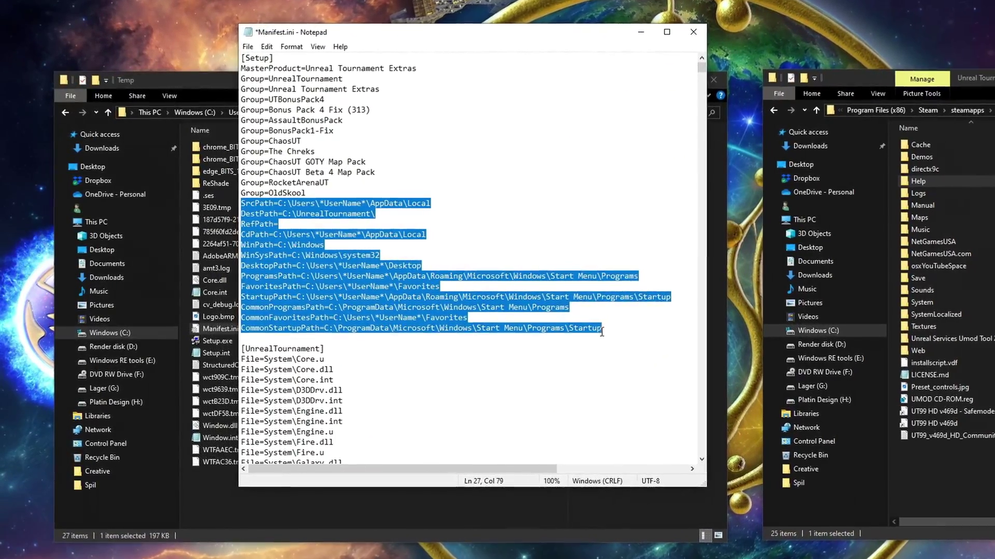
pyautogui.click(603, 329)
# Replace every *UserName* placeholder with the Windows account user name using Replace All
pyautogui.doubleClick(357, 204)
pyautogui.click(282, 41)
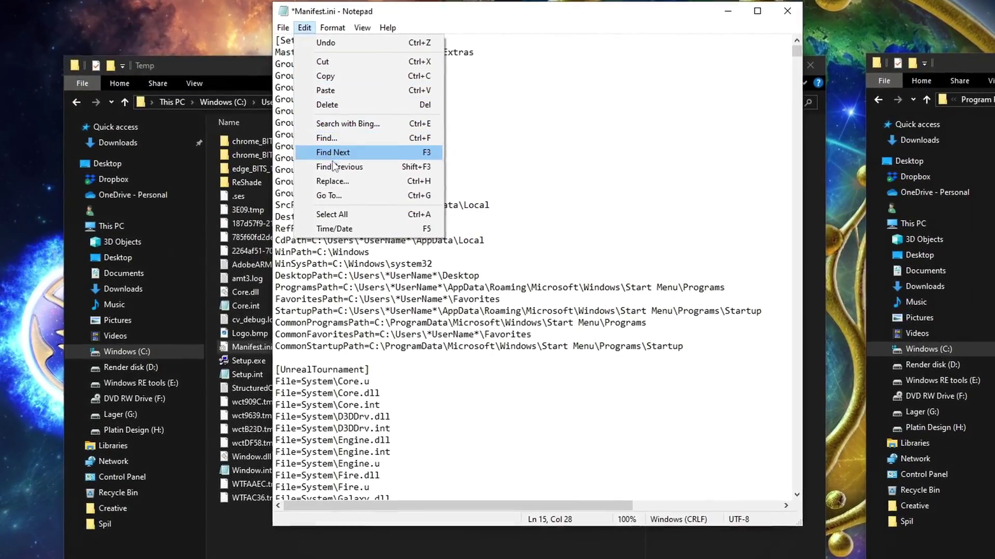
pyautogui.click(332, 181)
pyautogui.doubleClick(377, 134)
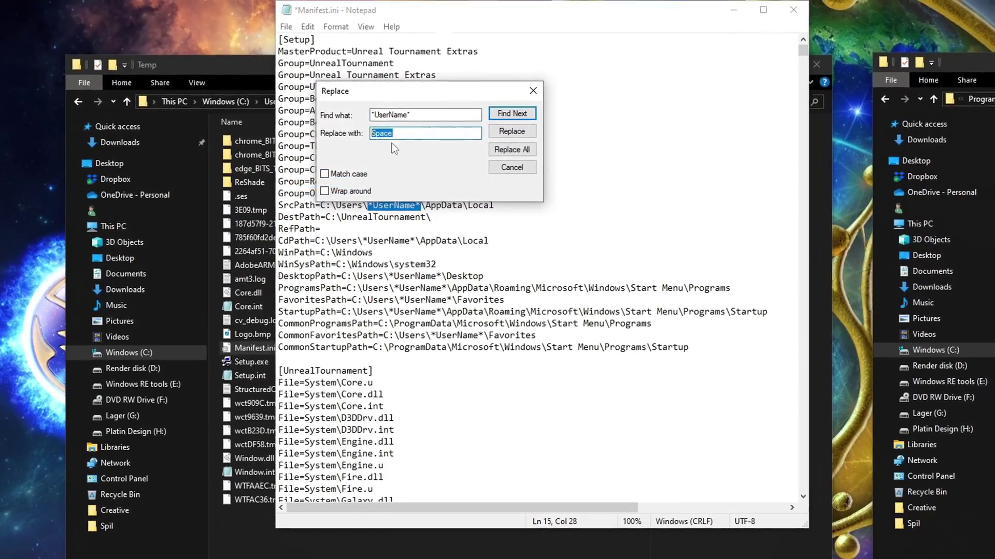
pyautogui.write('proze')
pyautogui.click(512, 149)
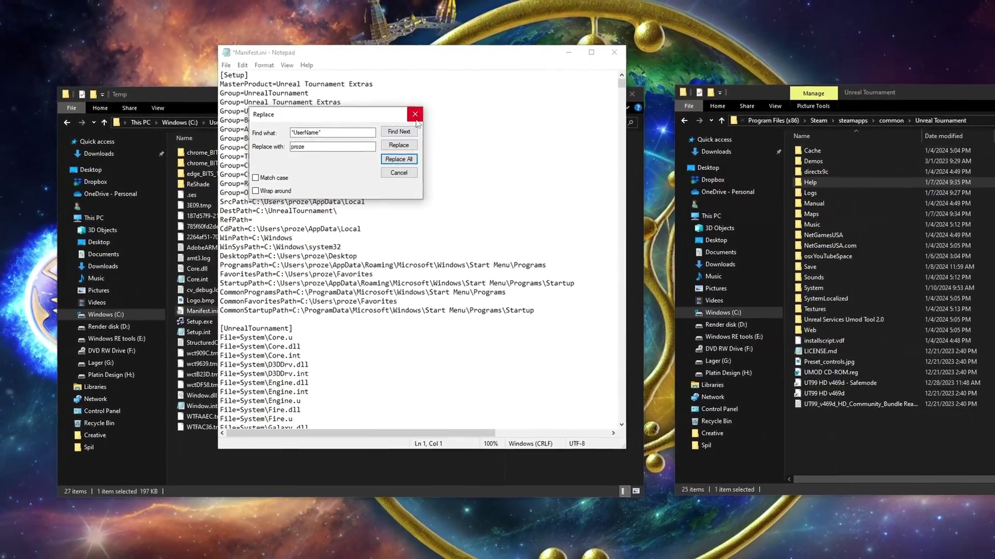
pyautogui.click(416, 114)
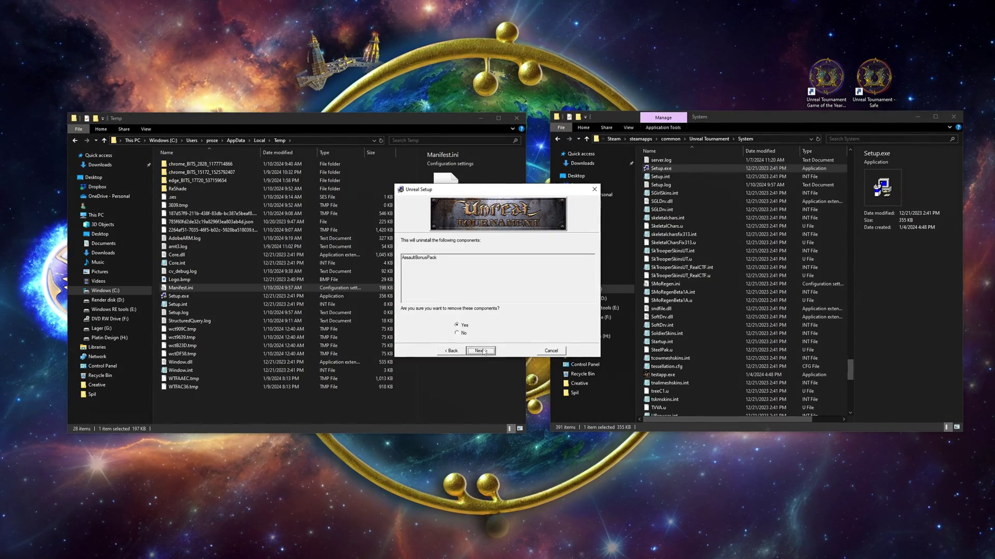
# Confirm removing AssaultBonusPack in Unreal Setup, then launch Unreal Tournament to its main menu
pyautogui.click(481, 350)
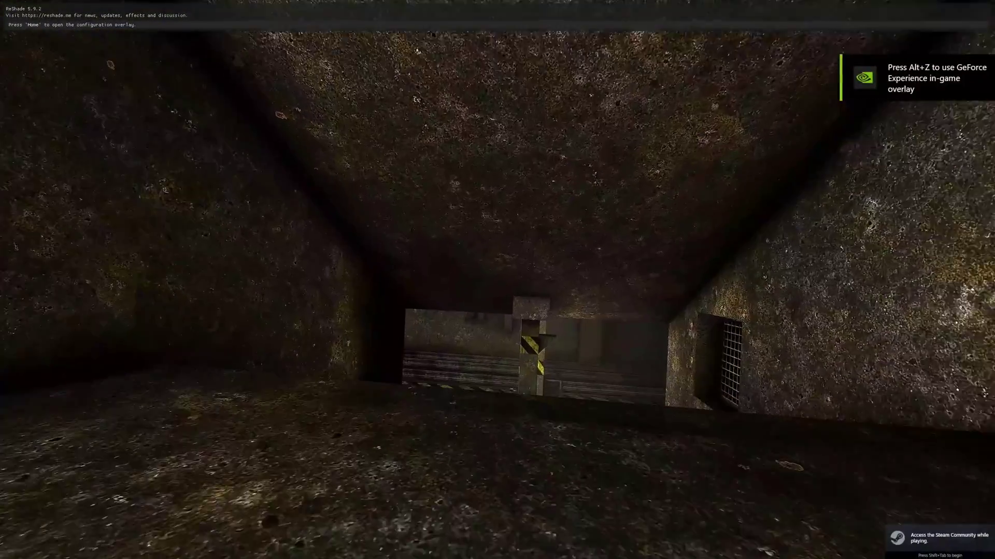
pyautogui.press('Escape')
pyautogui.click(185, 7)
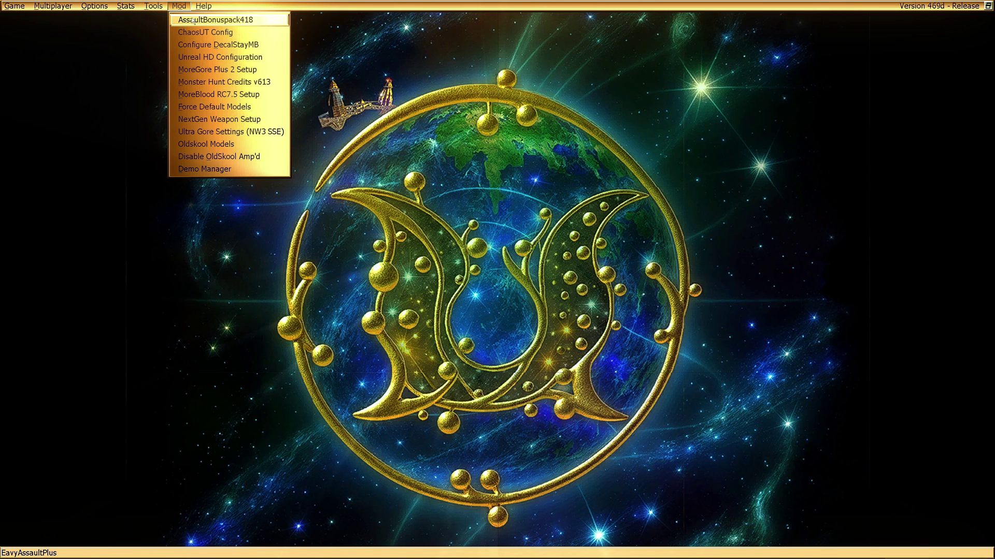
# Choose AssaultBonuspack418 from the game's Mod menu
pyautogui.click(193, 20)
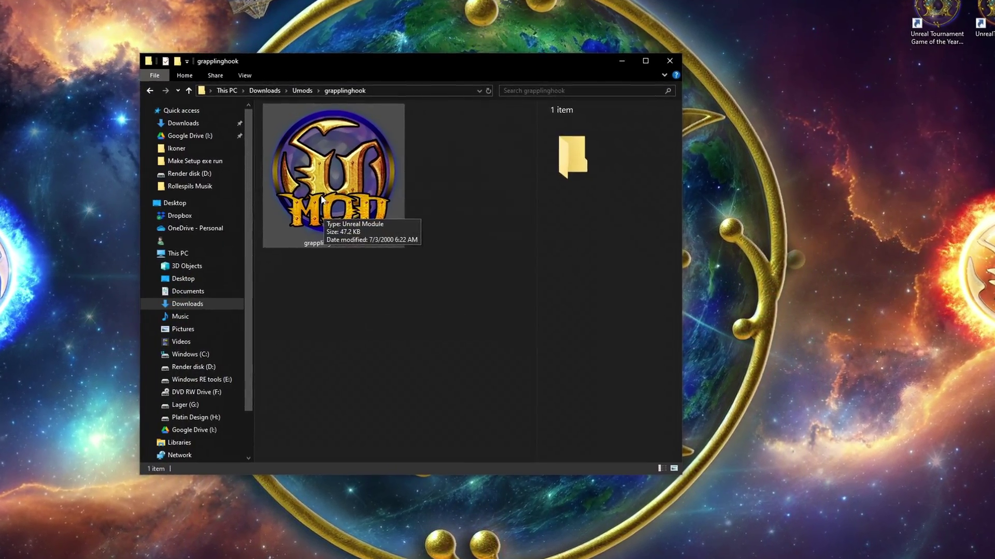
# Run grapplinghook.umod to the destination folder page, cancel it, and close the folder window
pyautogui.doubleClick(322, 228)
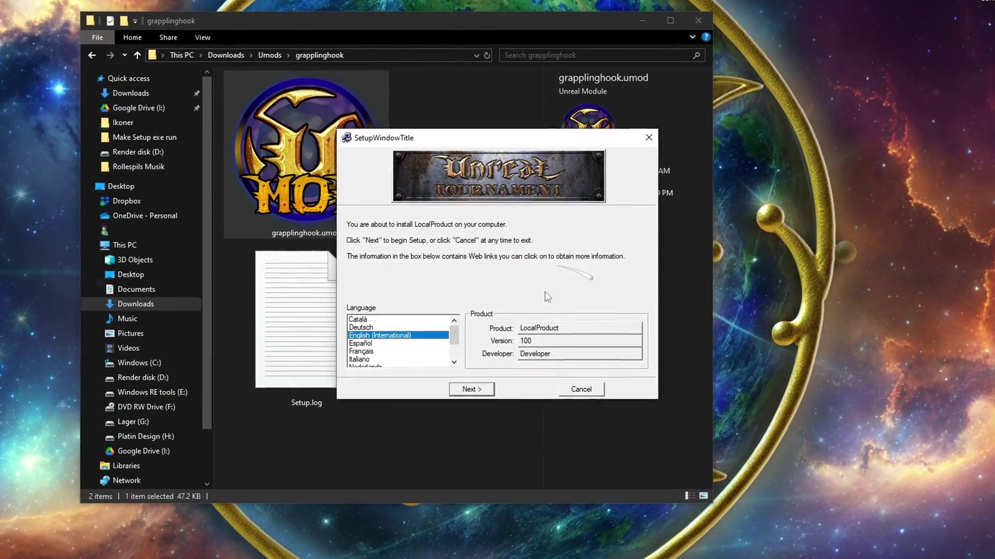
pyautogui.click(579, 328)
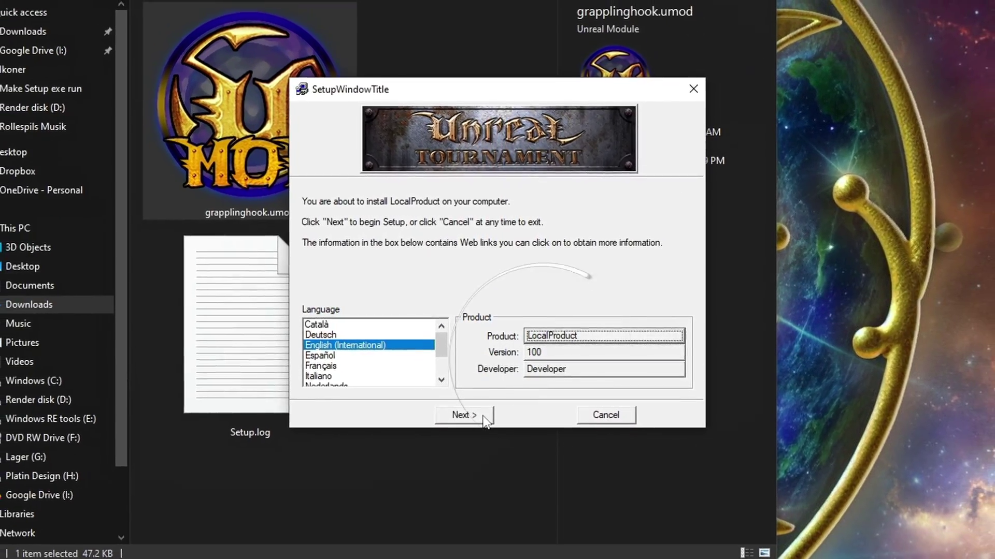
pyautogui.click(490, 418)
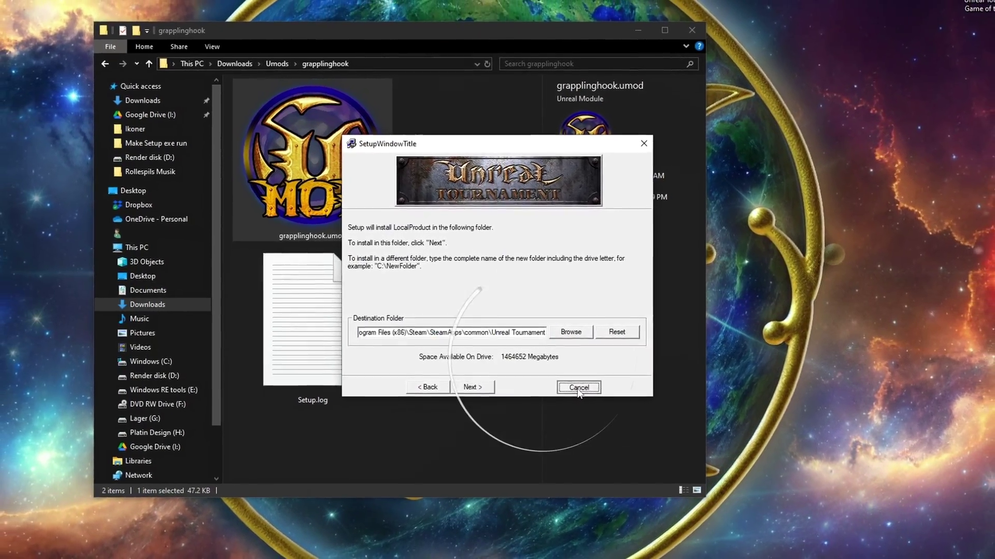
pyautogui.click(591, 402)
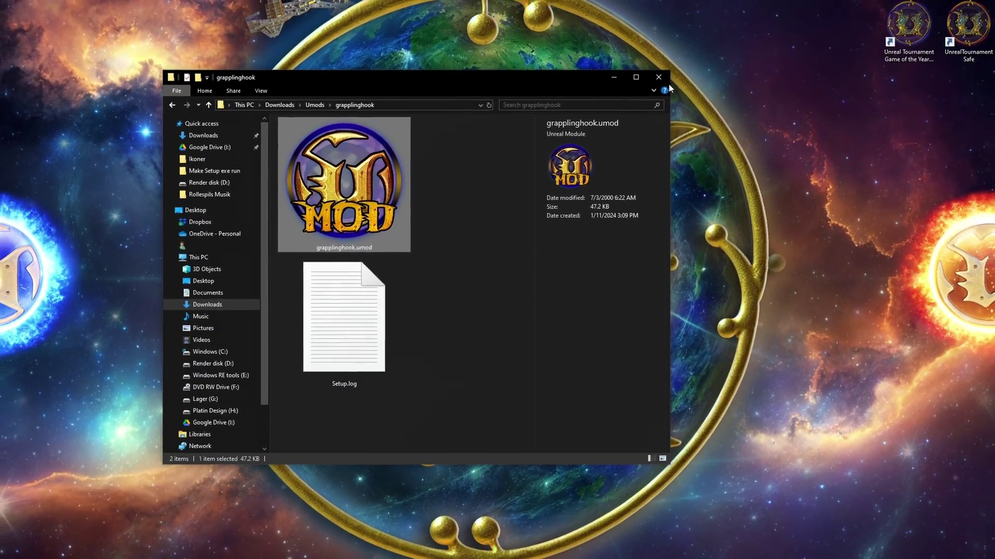
pyautogui.click(681, 46)
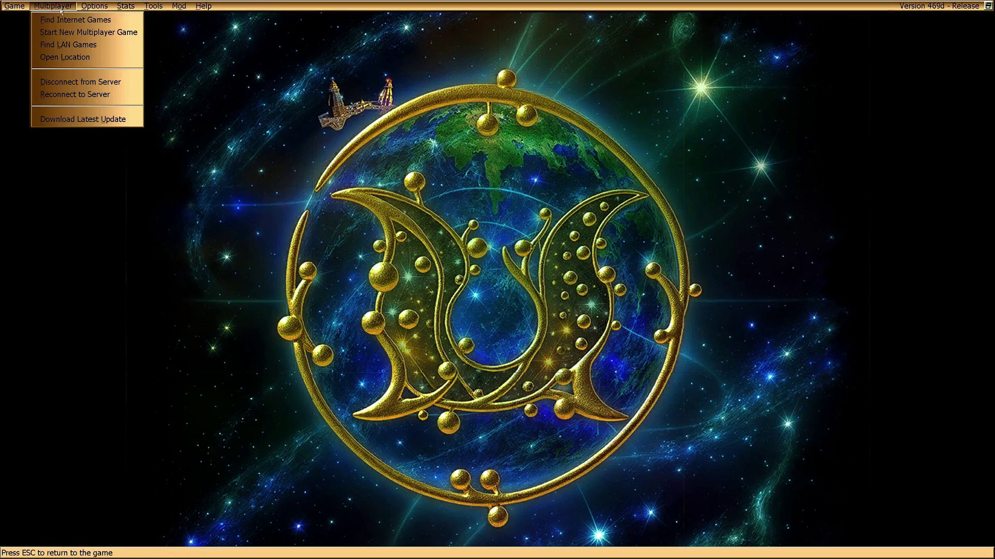
# Join the favourite Monster Hunt server on MH-XV-DiscoClub from the server browser
pyautogui.click(62, 16)
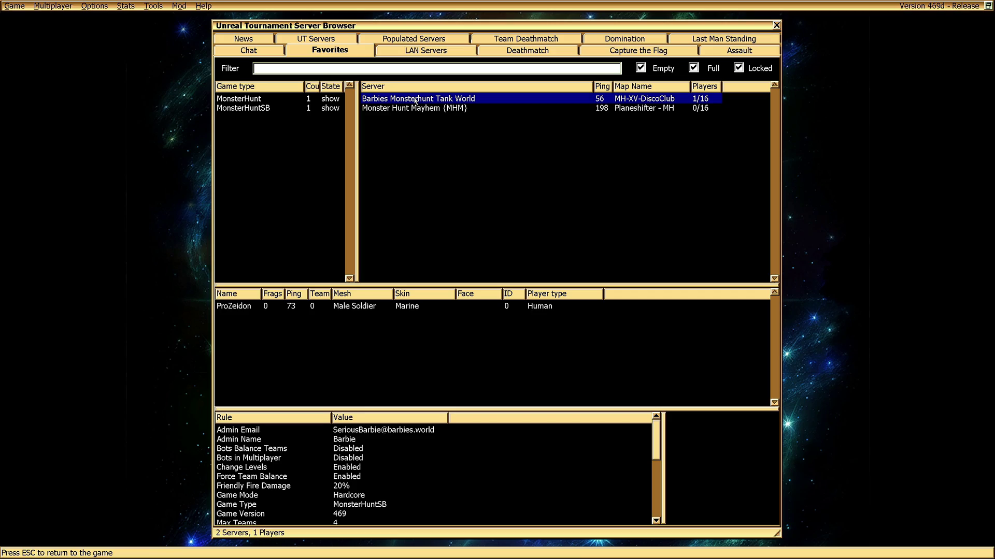
pyautogui.doubleClick(415, 100)
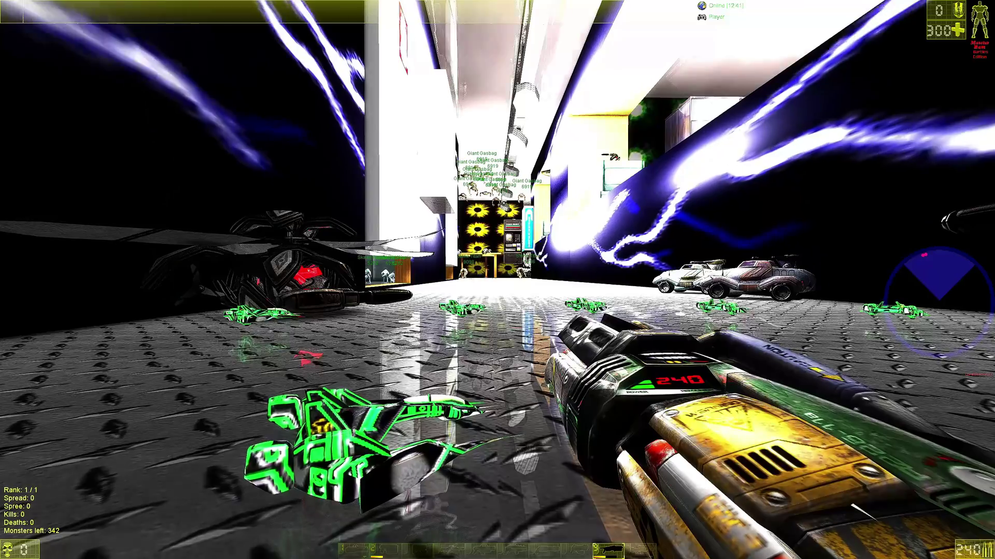